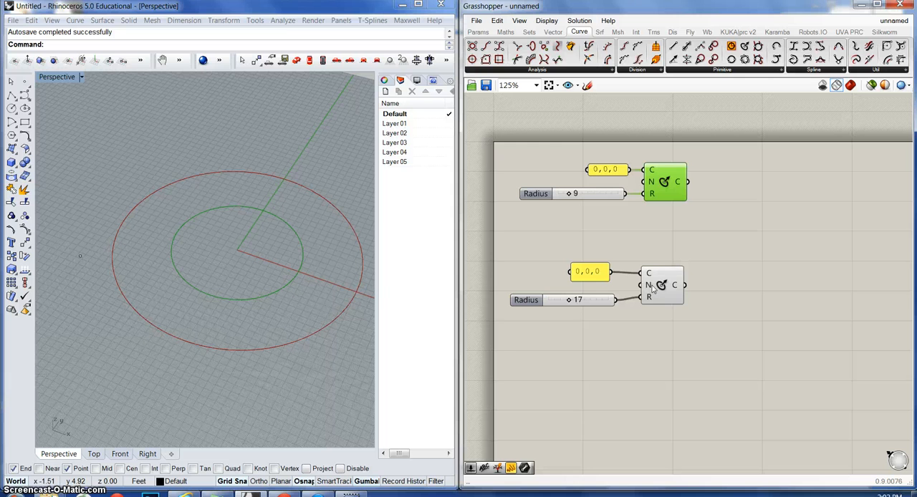
Step: Turn off the preview of the circle component with radius 9
click(670, 276)
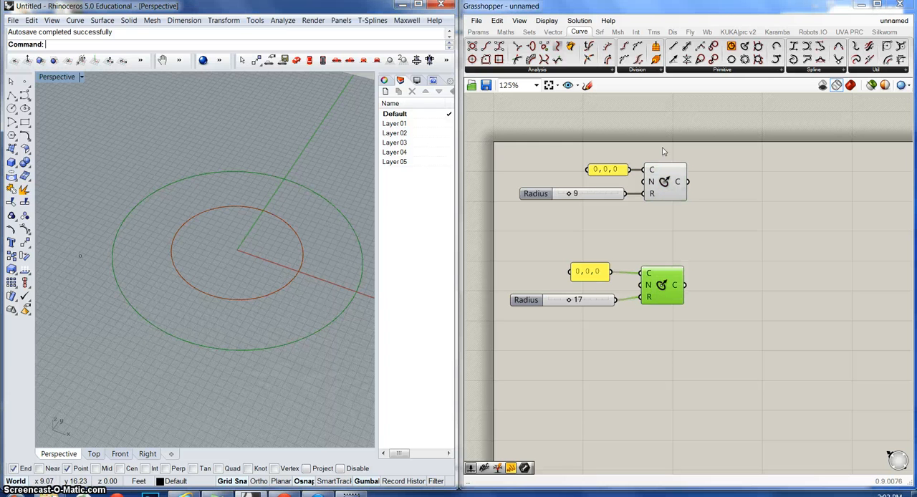
click(659, 191)
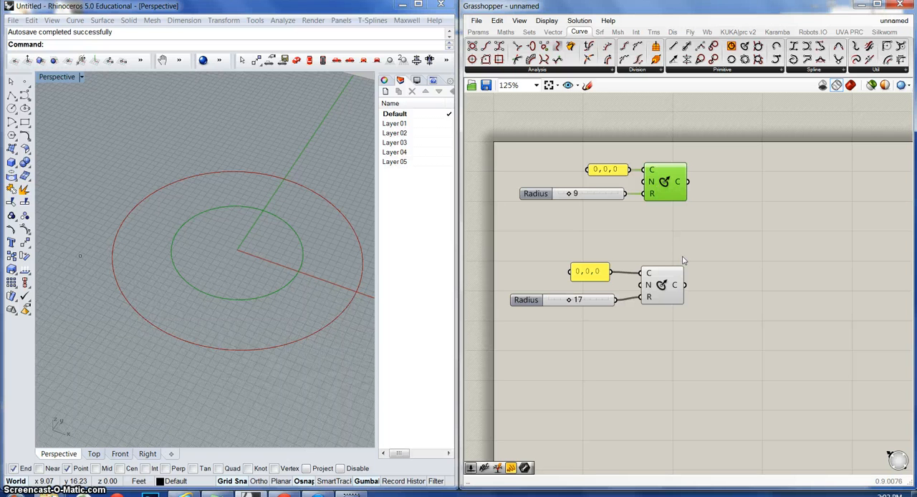
right_click(664, 183)
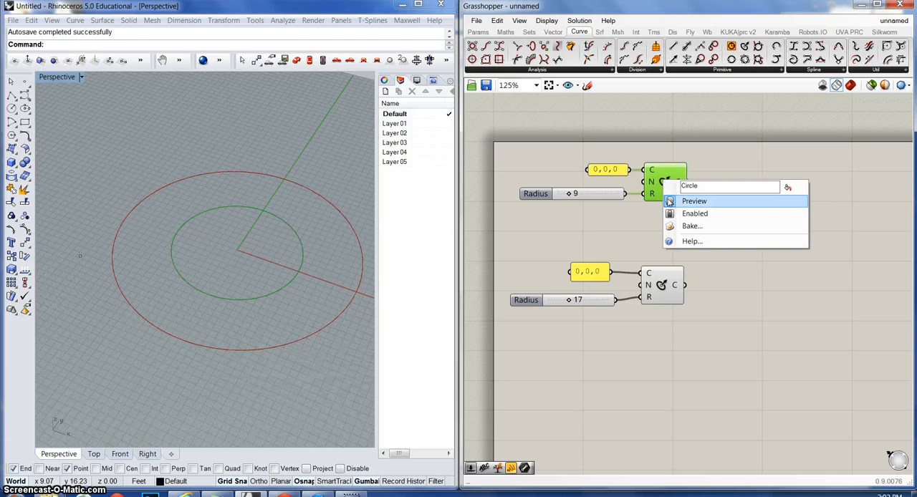
click(670, 202)
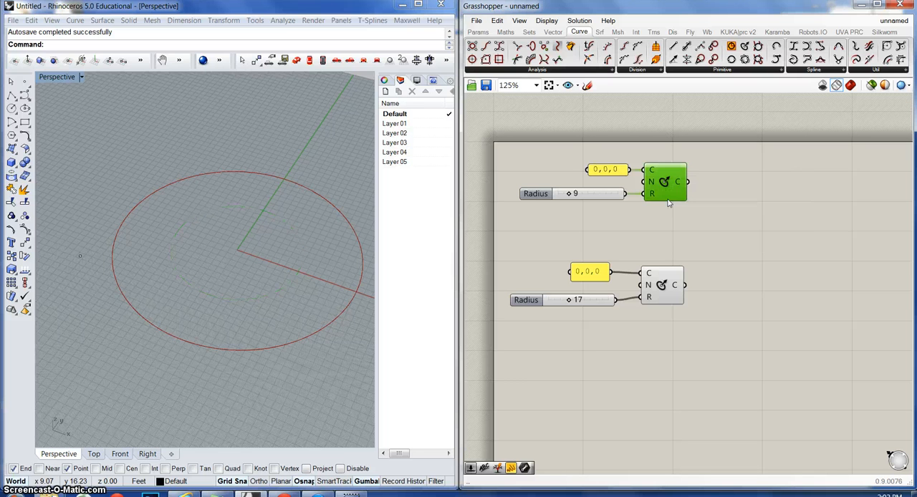
click(629, 238)
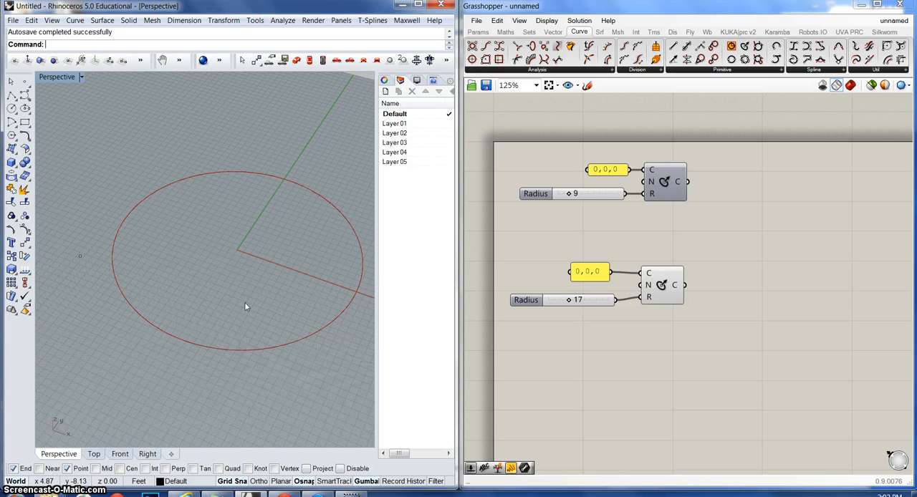
Step: Turn off the preview of the circle component with radius 17
click(658, 293)
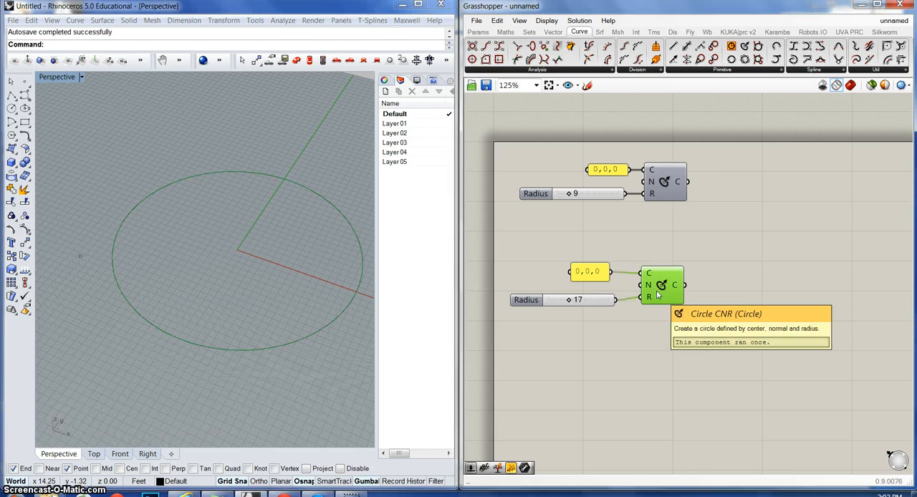
right_click(661, 285)
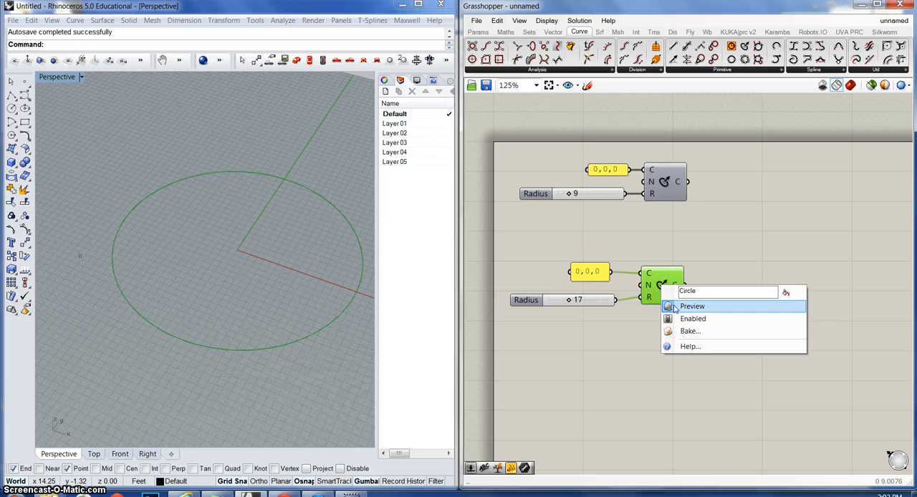
click(674, 307)
click(650, 346)
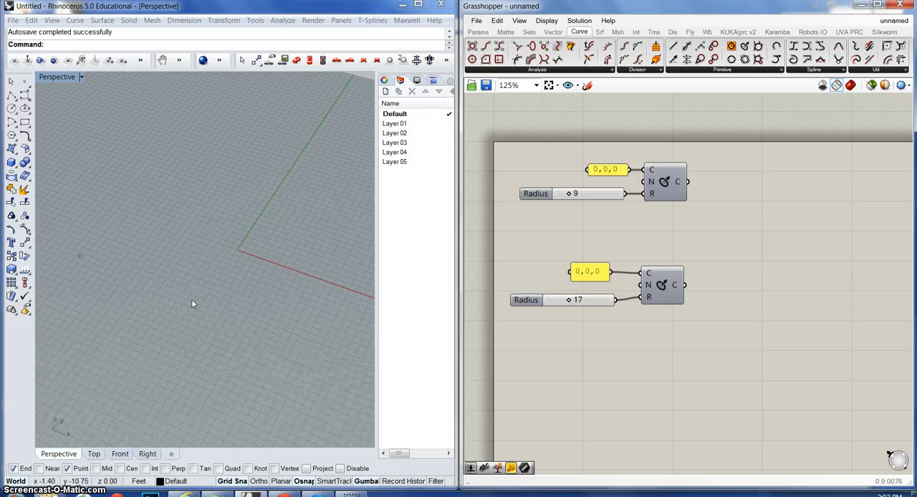
Step: Turn the preview back on for both circle components
right_click(661, 179)
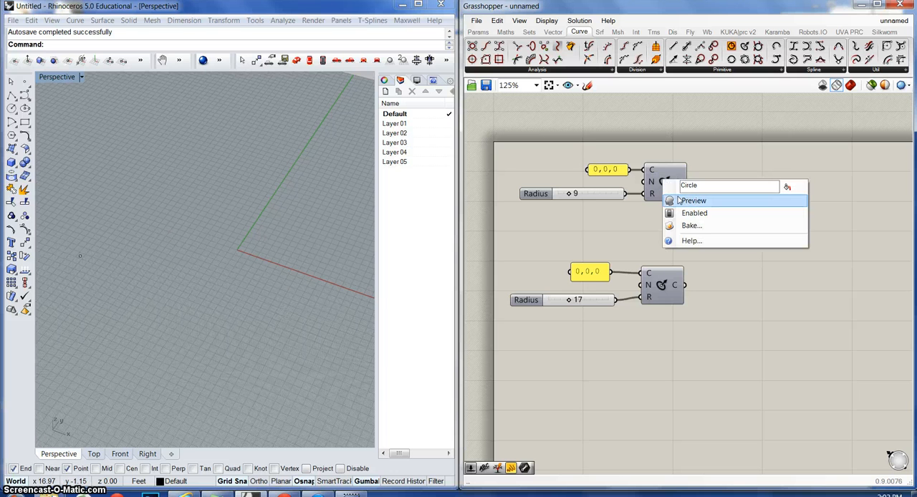
click(679, 199)
right_click(654, 287)
click(665, 310)
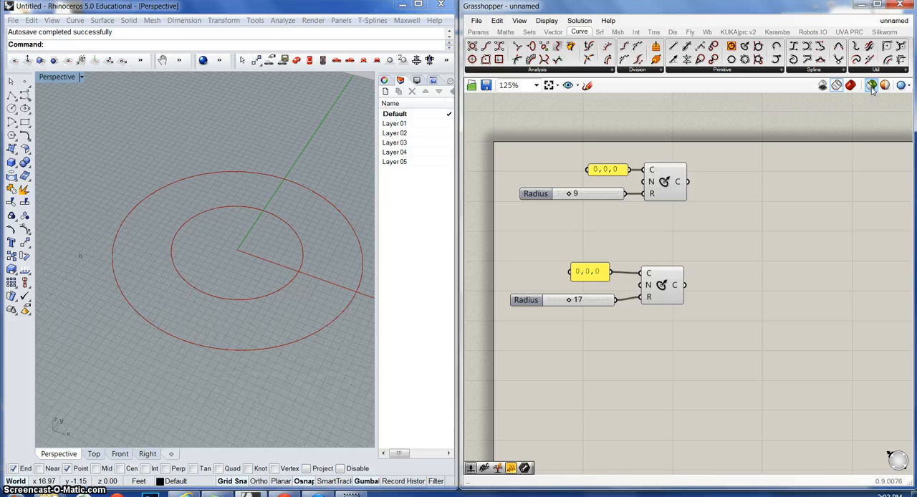
Step: Limit the preview to selected components, select each circle component in turn to check it, and restore the full preview
click(872, 85)
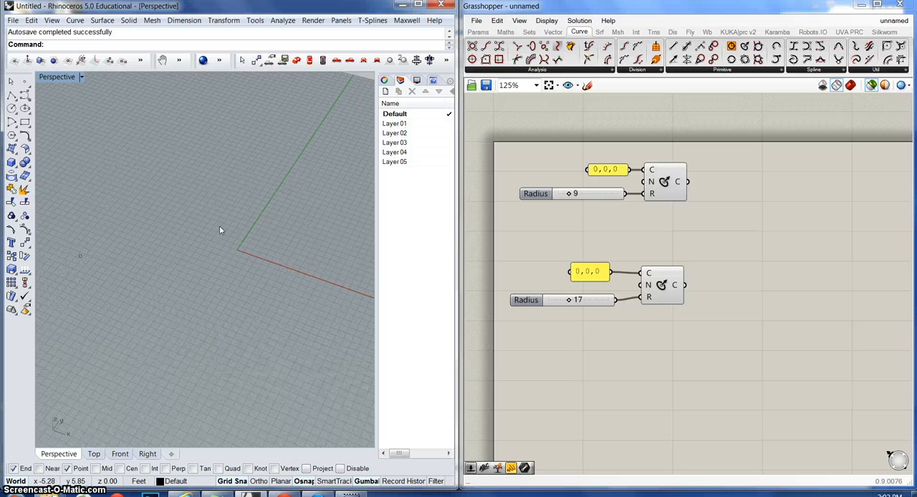
click(680, 192)
click(628, 231)
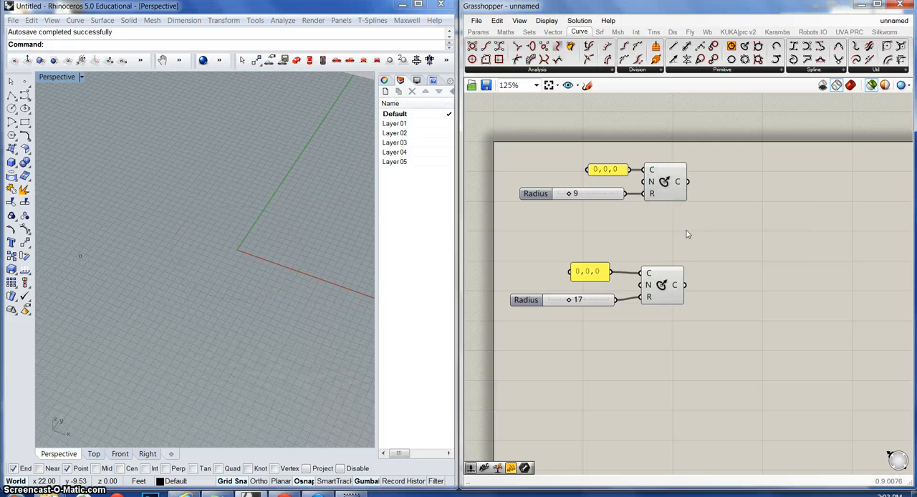
click(674, 286)
click(715, 249)
click(870, 85)
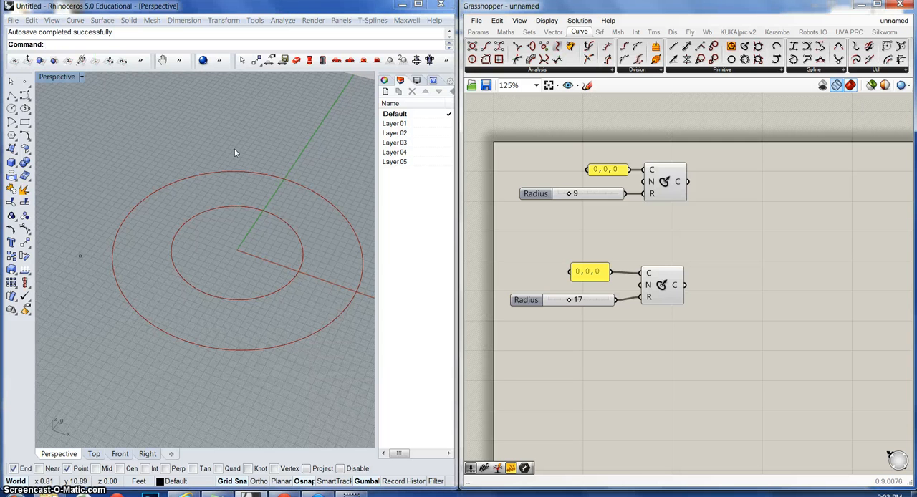
Step: Hide all preview geometry and switch back to the wireframe preview
click(822, 86)
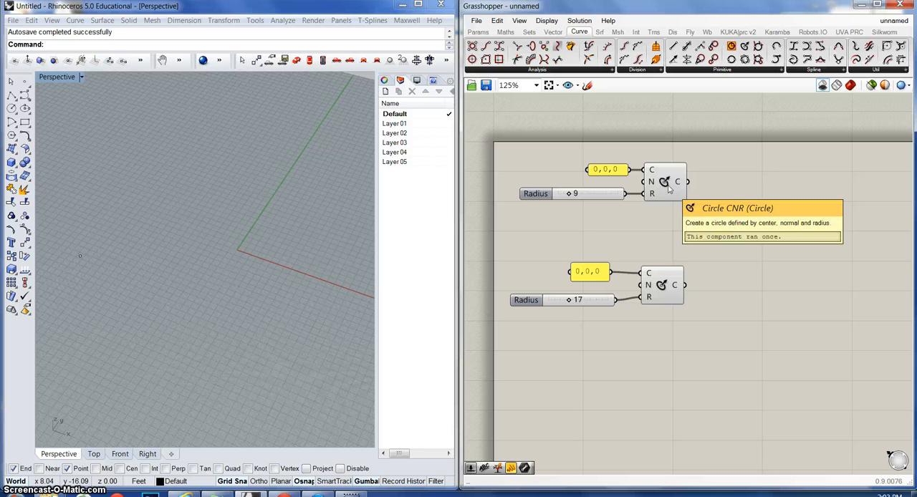
click(838, 86)
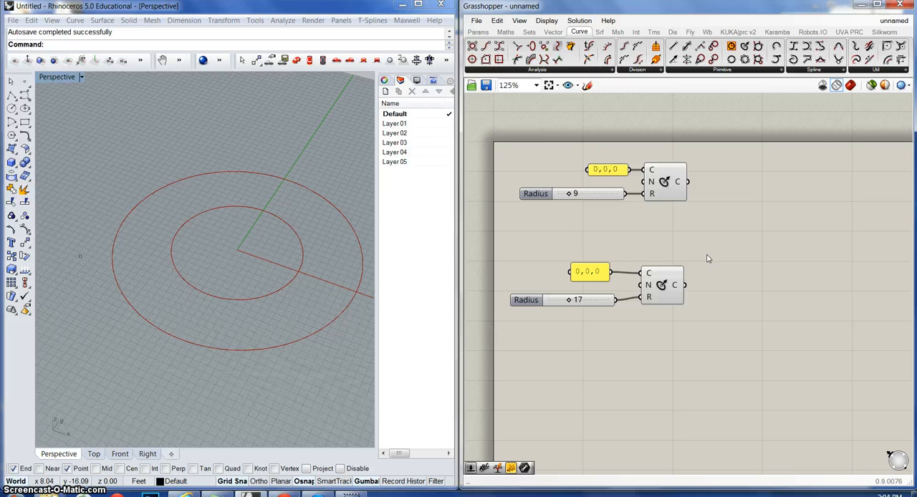
Step: Change the text panel feeding the radius 9 circle's centre to 0,0,12
click(606, 171)
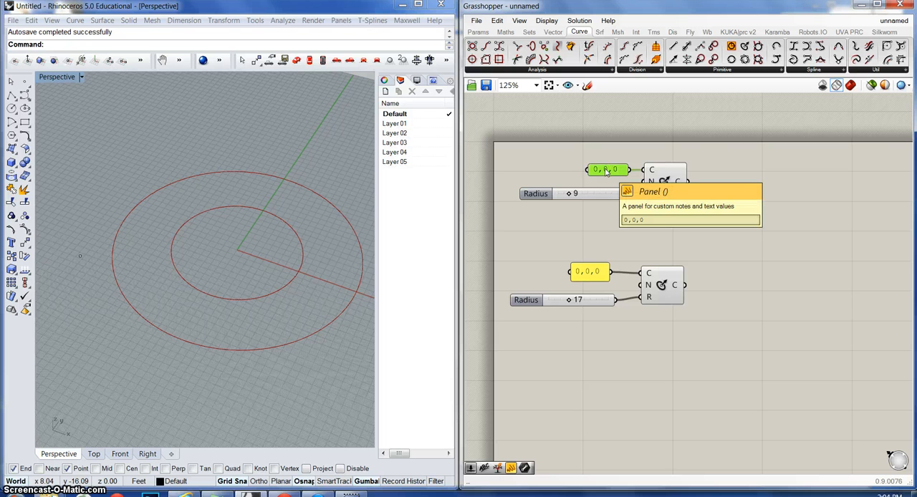
double_click(606, 171)
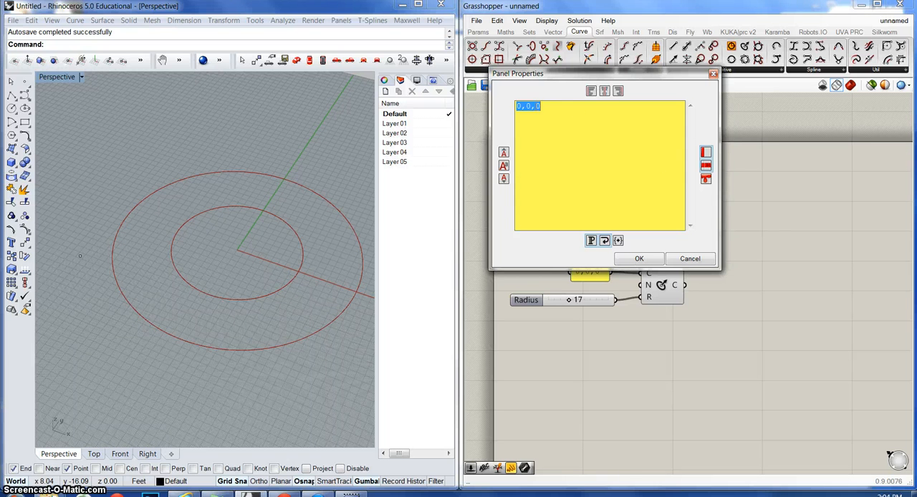
click(558, 108)
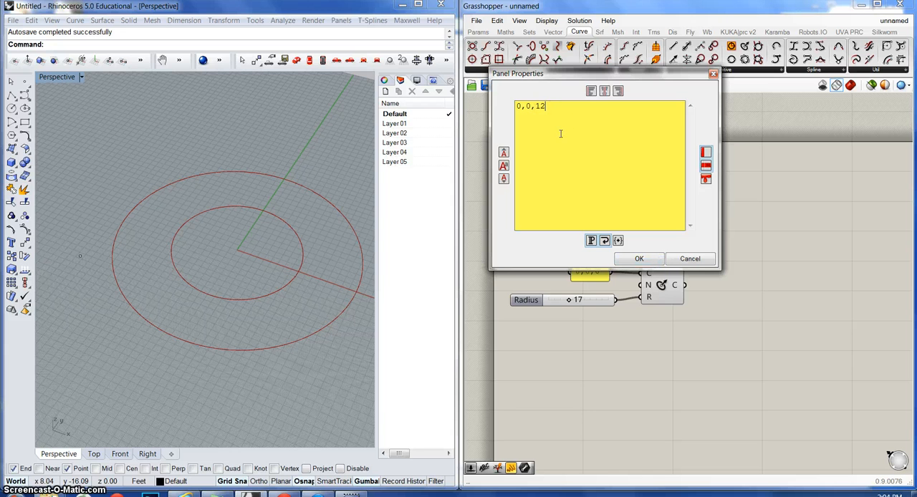
click(638, 261)
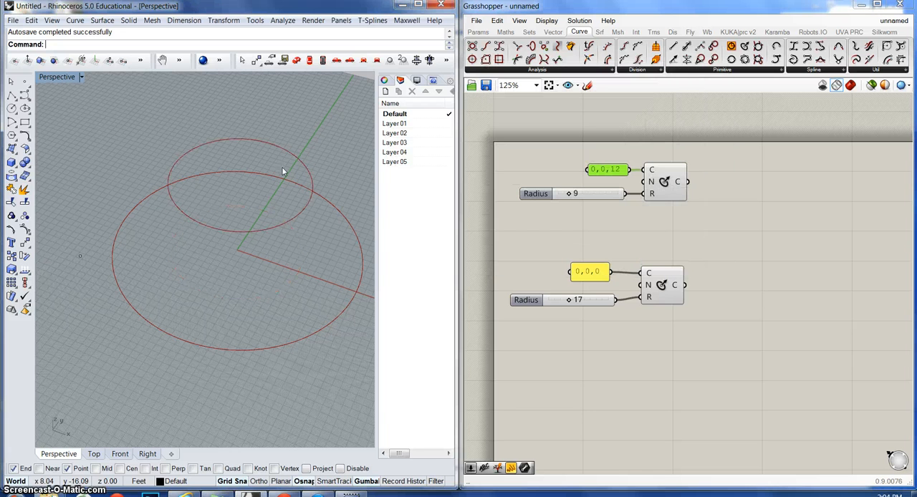
click(606, 246)
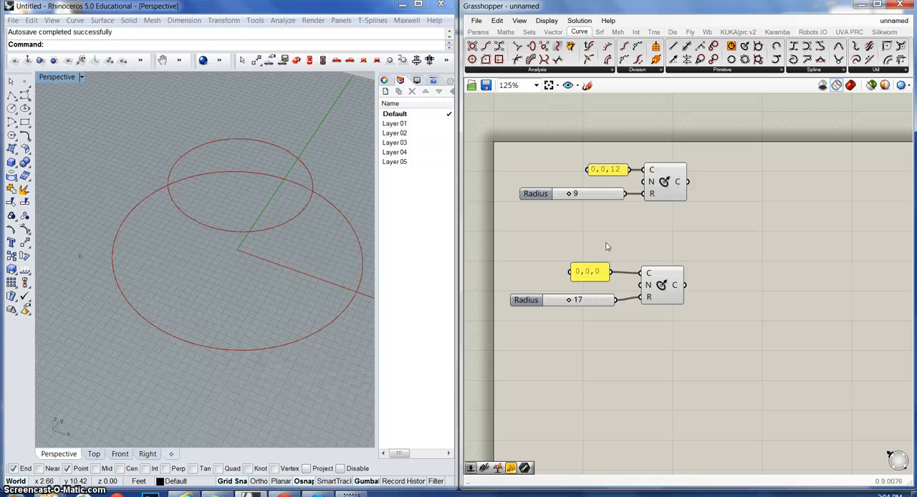
Step: Open the settings of the upper circle's radius slider and name the slider R
double_click(536, 195)
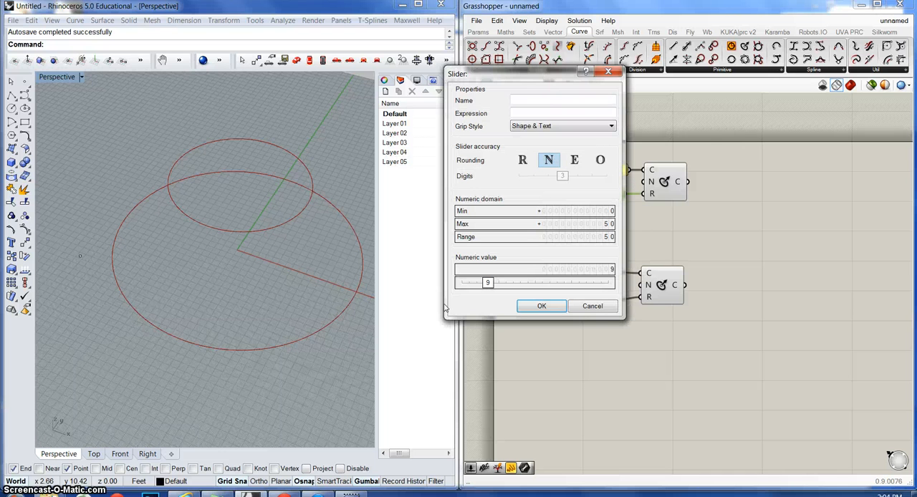
drag(490, 74, 639, 82)
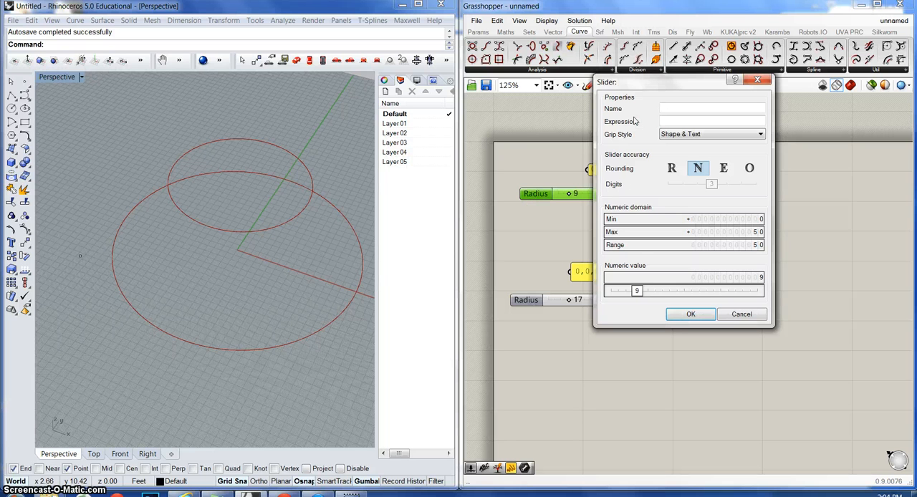
click(682, 106)
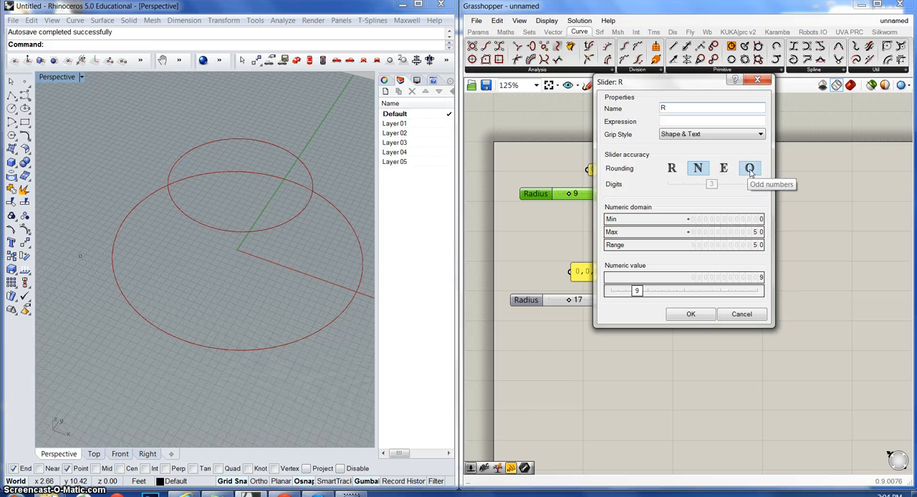
Step: Try floating point, integer and even rounding for slider R, ending with odd numbers
click(673, 169)
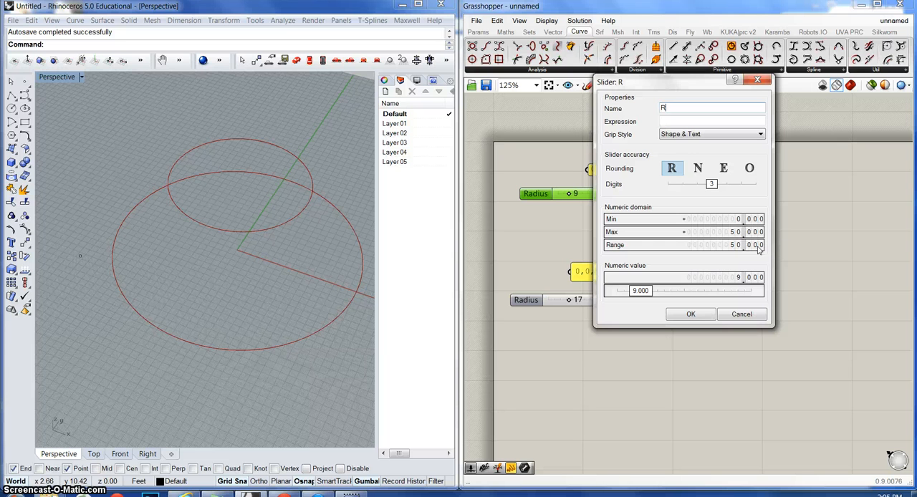
click(698, 170)
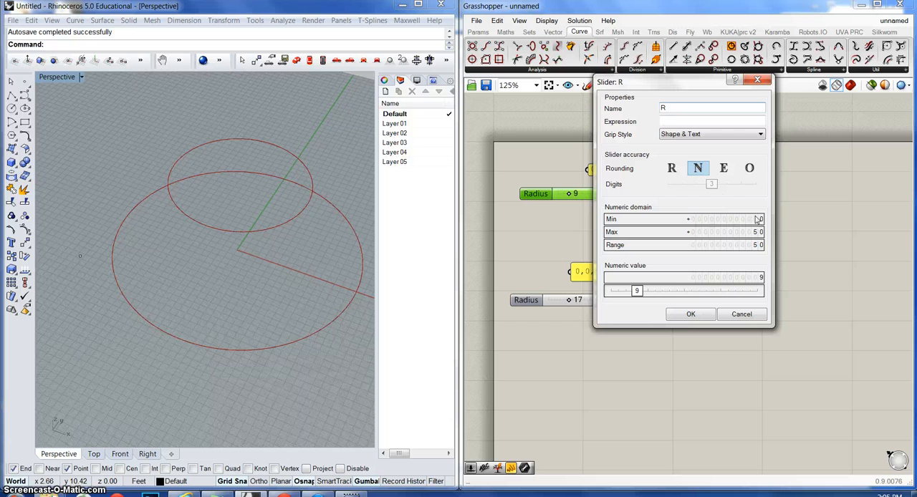
click(725, 176)
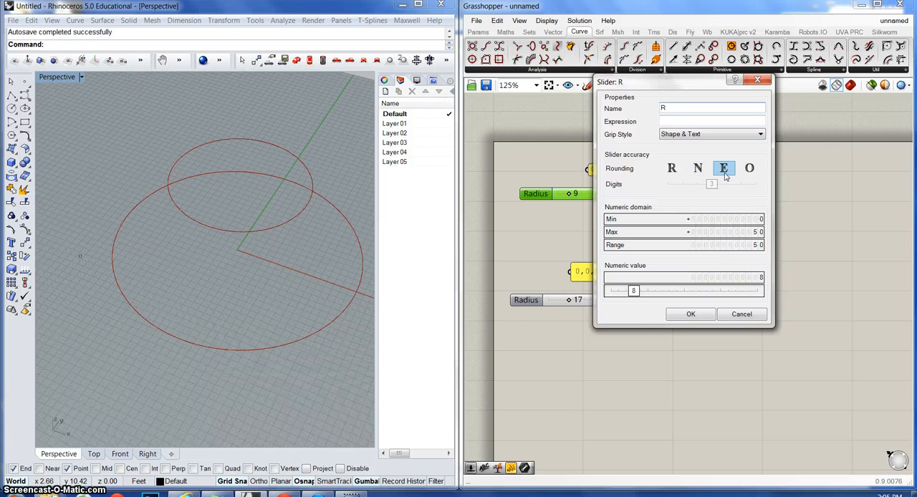
click(750, 170)
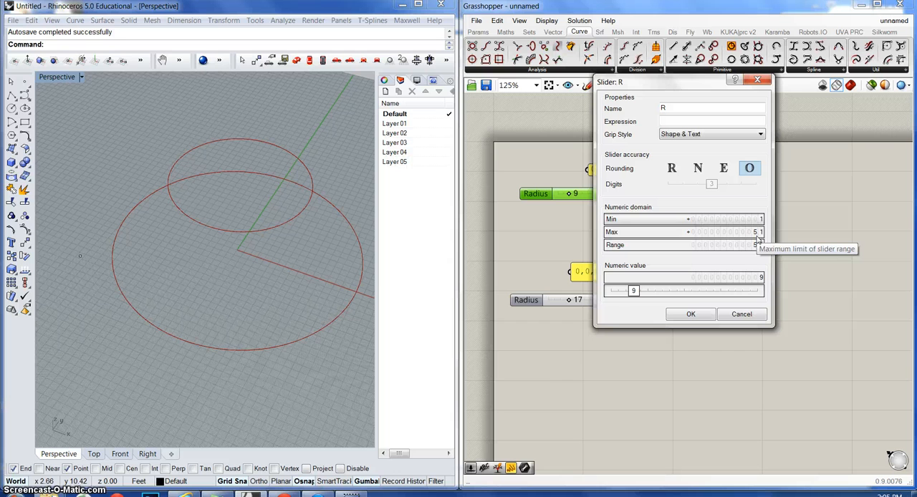
Step: Move slider R's numeric value to 27 in its settings and enter 30 as the value
drag(635, 291, 686, 291)
click(760, 278)
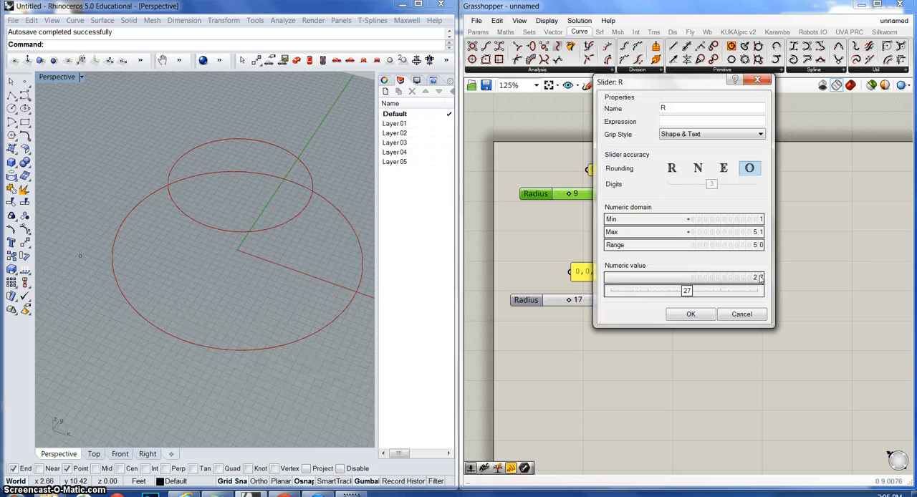
text(30)
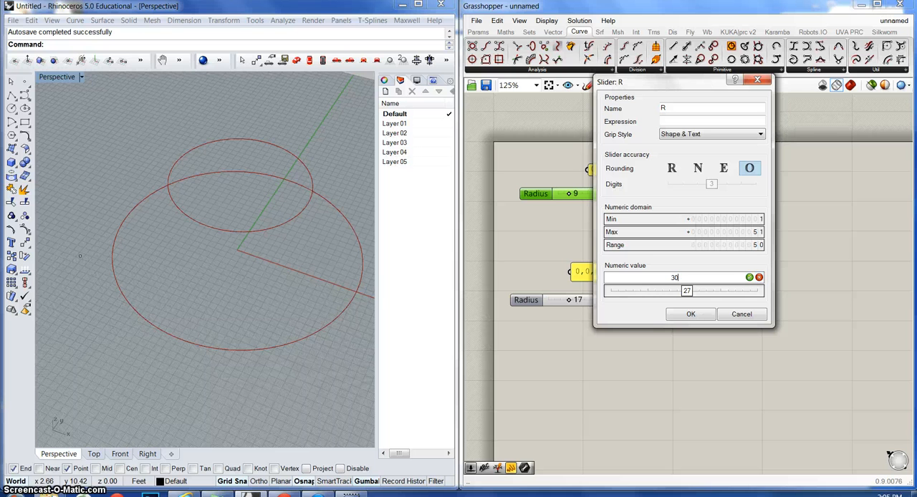
click(750, 277)
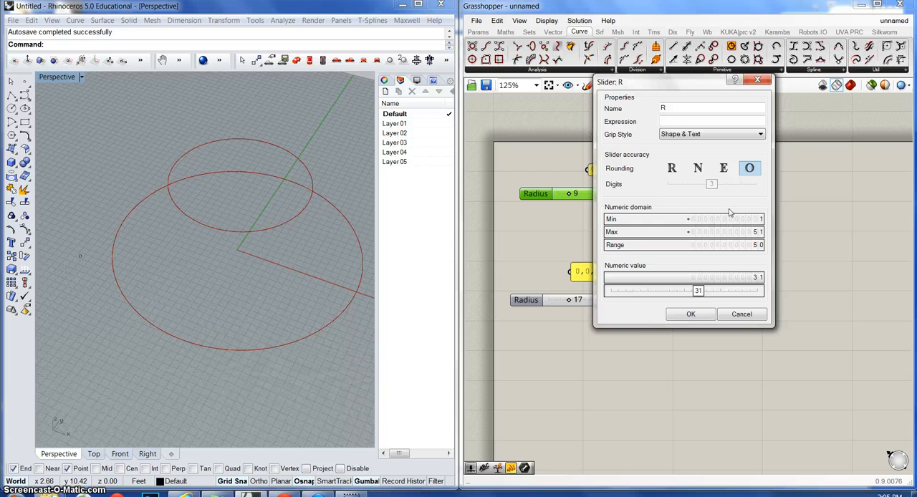
Step: Set slider R to floating point numbers with 3 digits and apply the slider settings
click(673, 170)
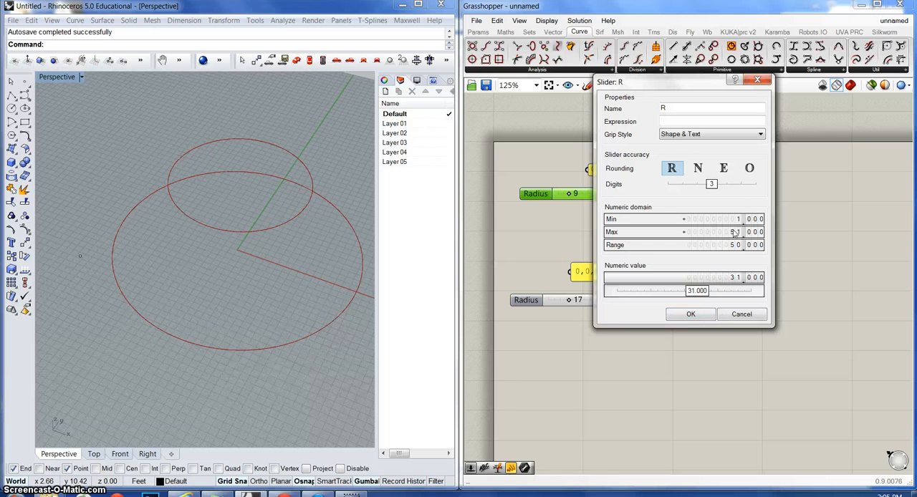
mouse_move(713, 185)
mouse_down()
mouse_move(744, 185)
mouse_move(686, 187)
mouse_move(713, 185)
mouse_up()
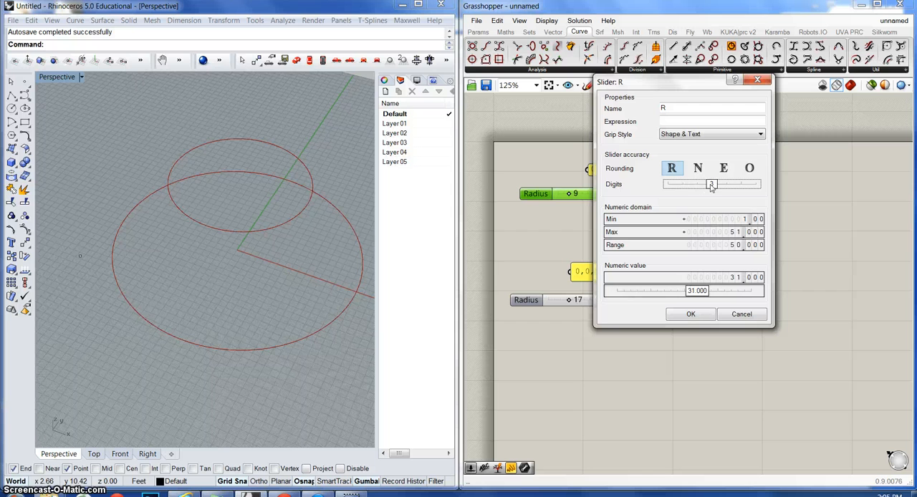
click(691, 316)
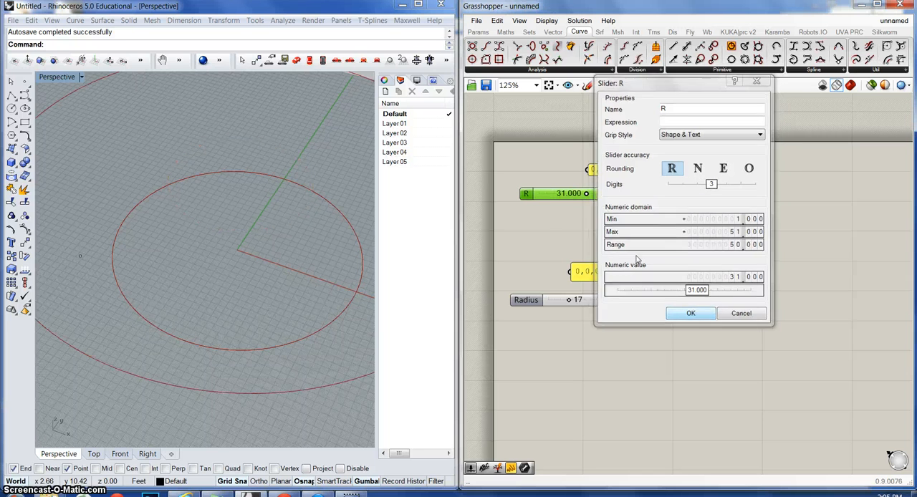
Step: Reduce the upper circle's radius with slider R to 15.242 and further to 11.606
drag(588, 194, 564, 195)
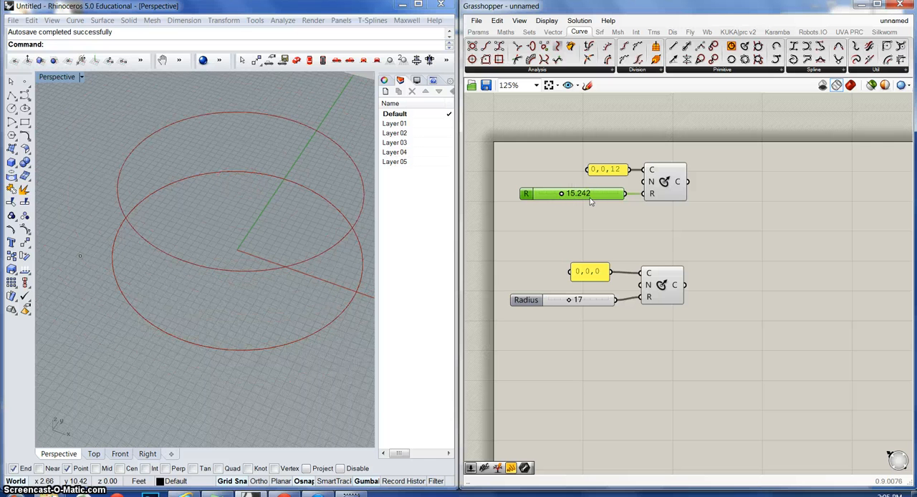
drag(569, 198, 557, 199)
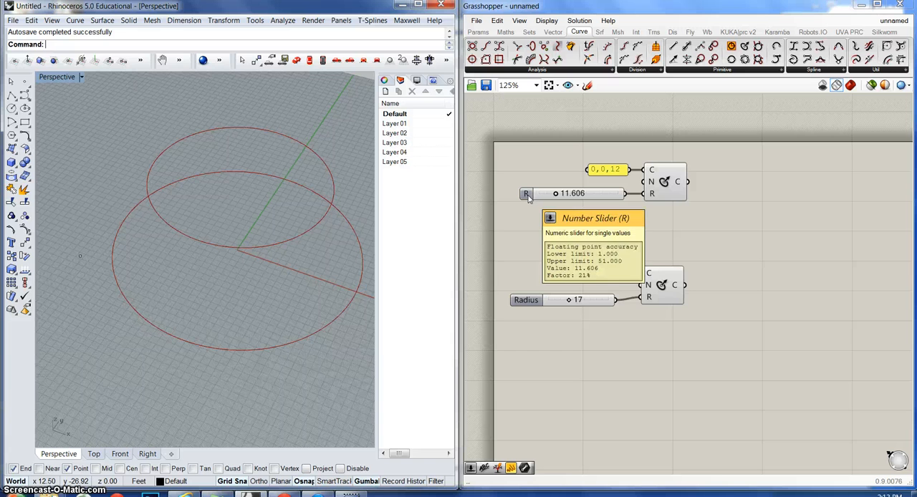
Step: Enter an exact value of 20 for the upper circle's R slider
double_click(574, 194)
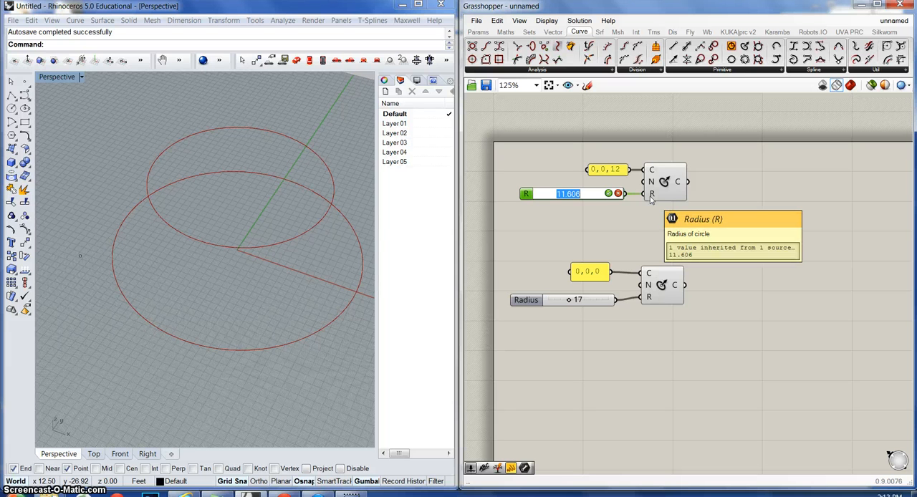
text(20)
click(609, 193)
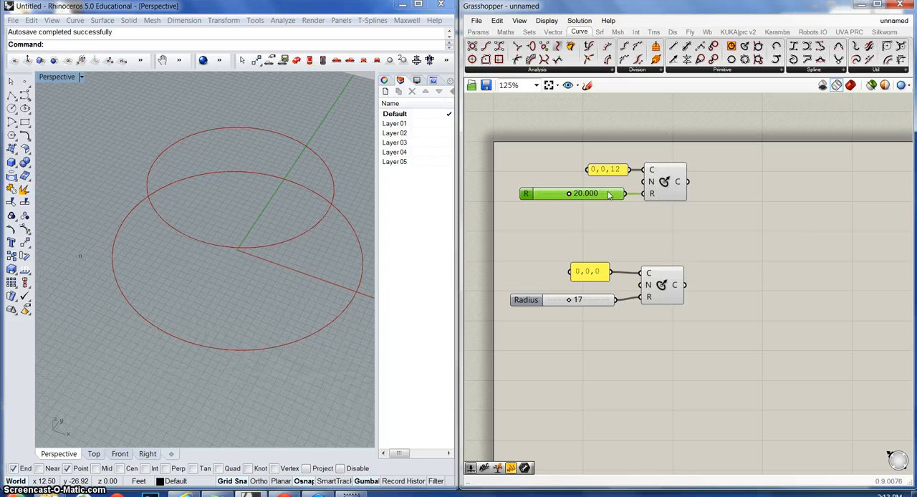